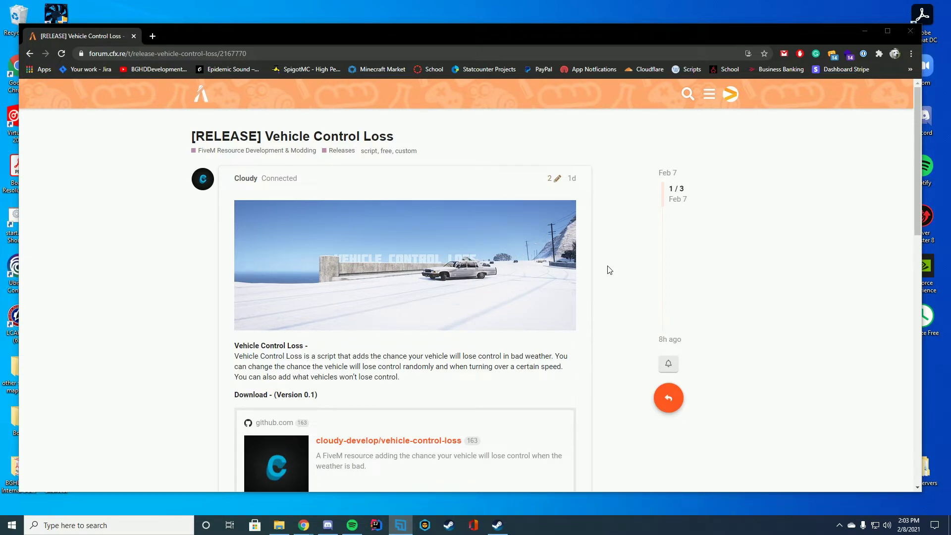
Open the cloudy-develop/vehicle-control-loss GitHub repository and download it as vehicle-control-loss-master.zip
{"action": "scroll", "coordinate": [604, 263], "scroll_direction": "down", "scroll_amount": 2}
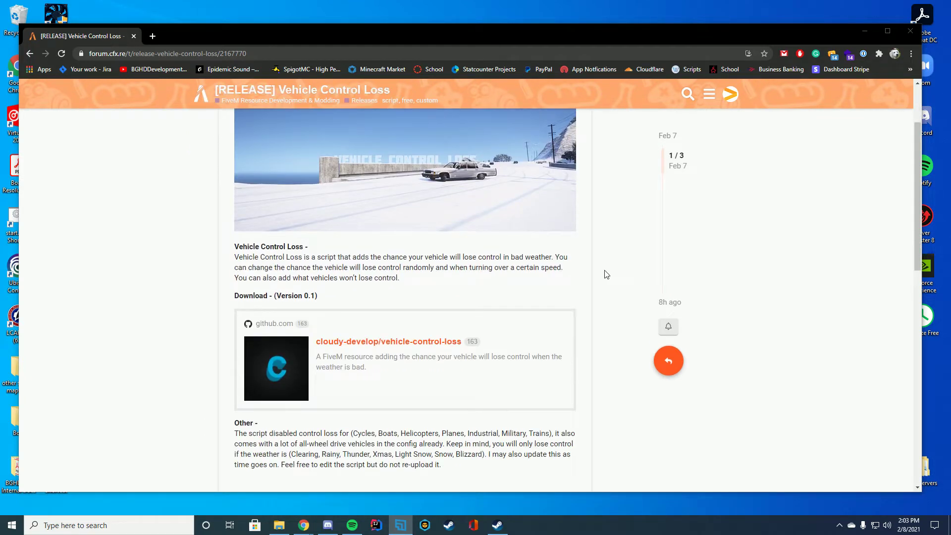
{"action": "scroll", "coordinate": [604, 273], "scroll_direction": "down", "scroll_amount": 1}
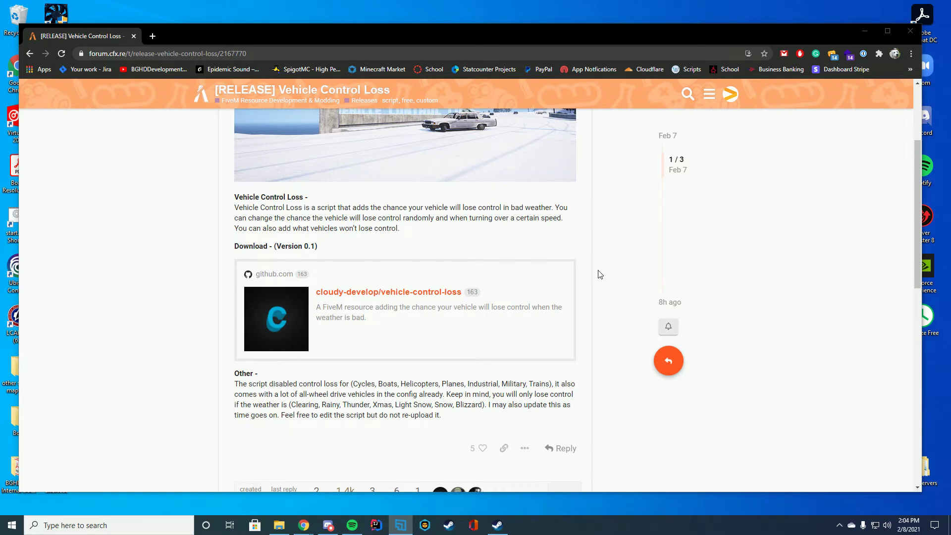
{"action": "scroll", "coordinate": [600, 274], "scroll_direction": "down", "scroll_amount": 3}
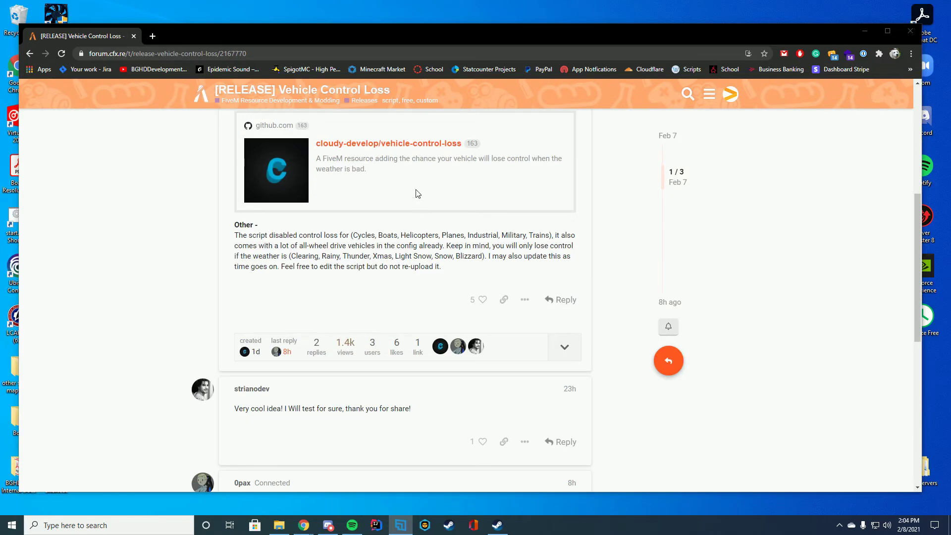
{"action": "left_click", "coordinate": [417, 147]}
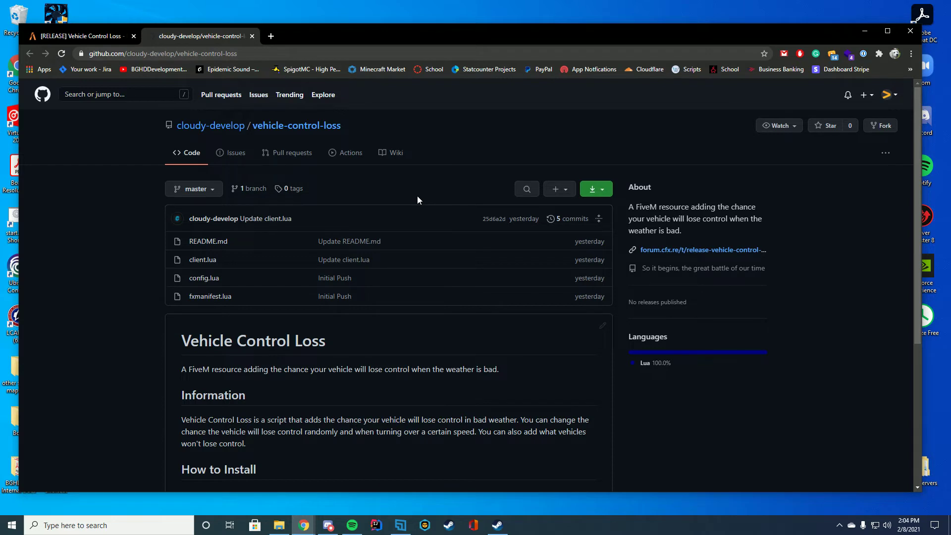
{"action": "left_click", "coordinate": [582, 187]}
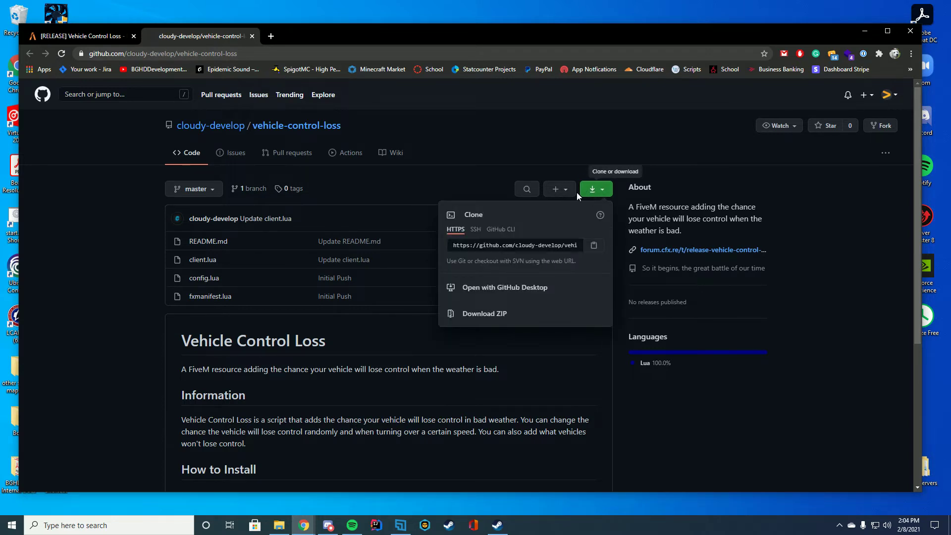
{"action": "left_click", "coordinate": [498, 314]}
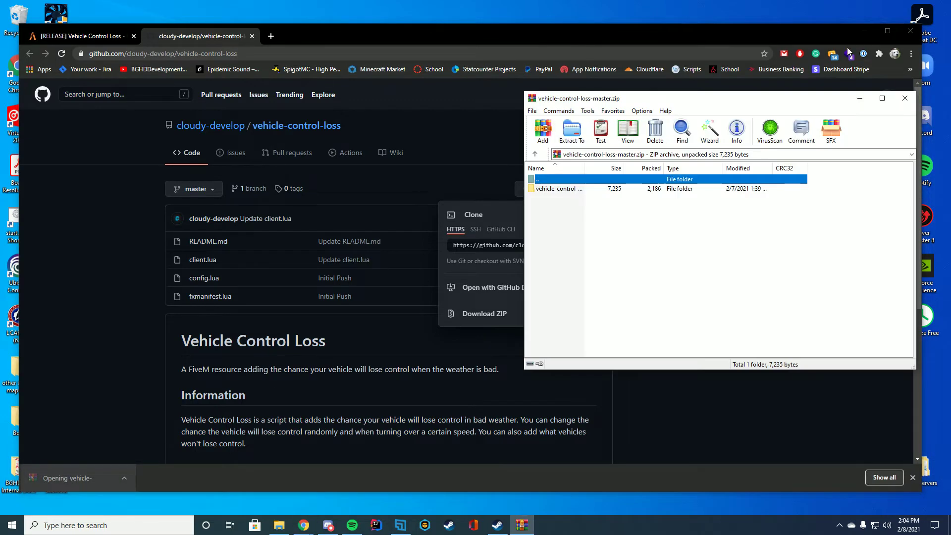
Place File Explorer beside the WinRAR archive and browse to FiveMServer\server-data\resources
{"action": "left_click", "coordinate": [865, 31]}
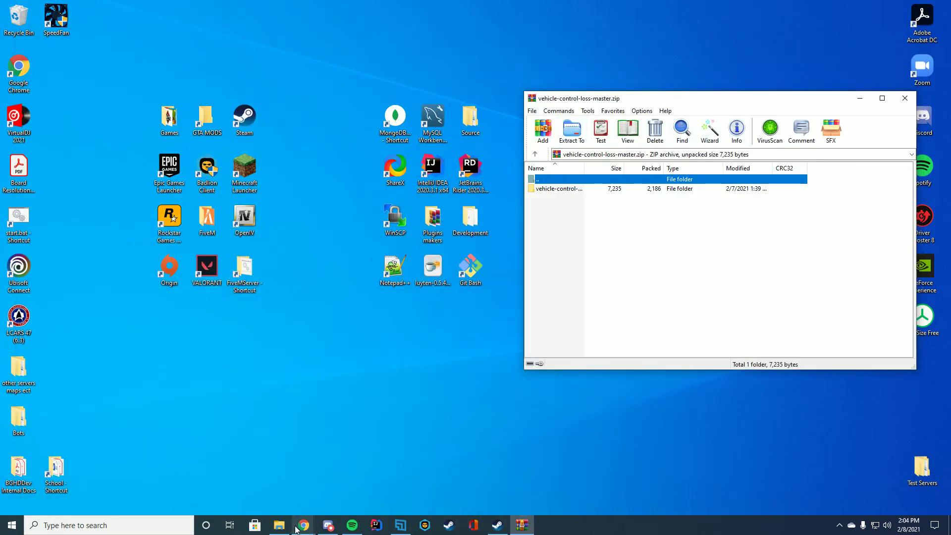
{"action": "left_click", "coordinate": [280, 525]}
{"action": "left_click_drag", "start_coordinate": [496, 163], "coordinate": [274, 151]}
{"action": "left_click", "coordinate": [670, 268]}
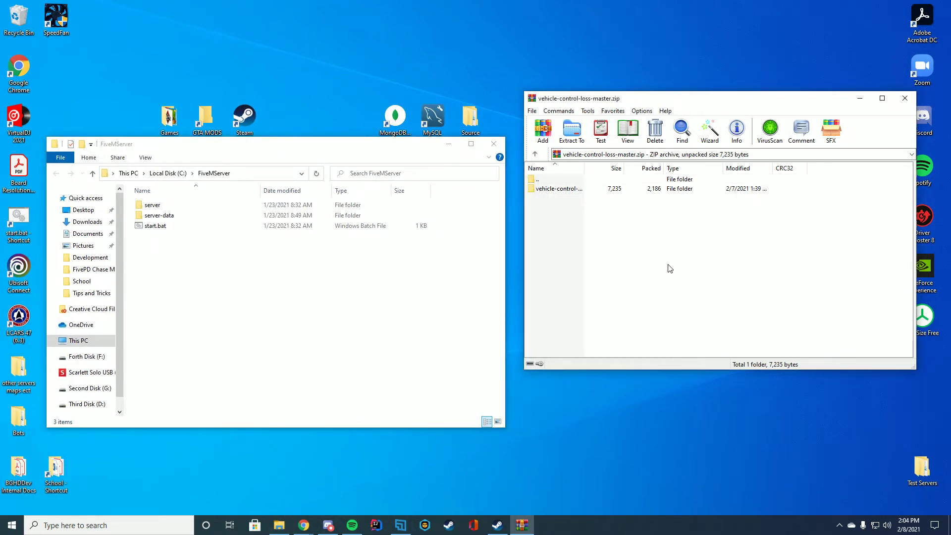
{"action": "double_click", "coordinate": [159, 216]}
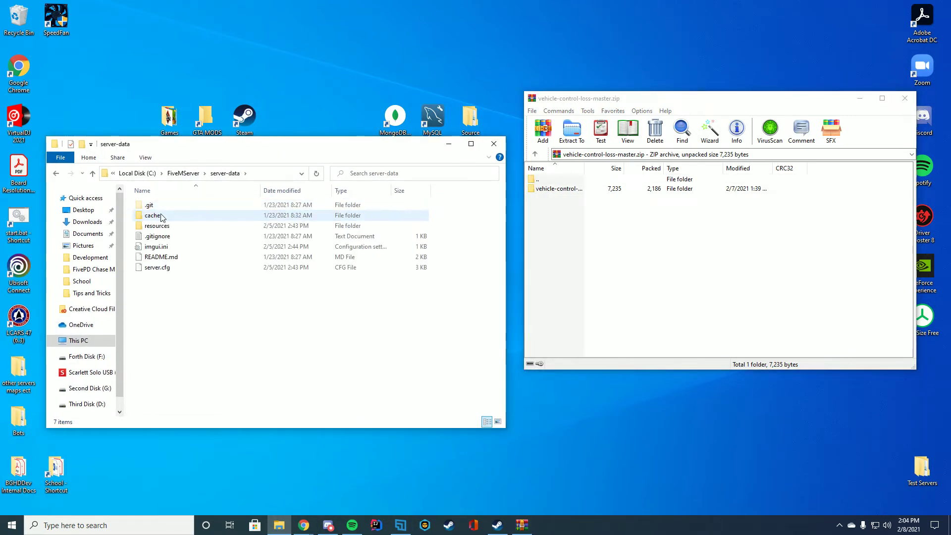
{"action": "double_click", "coordinate": [157, 226]}
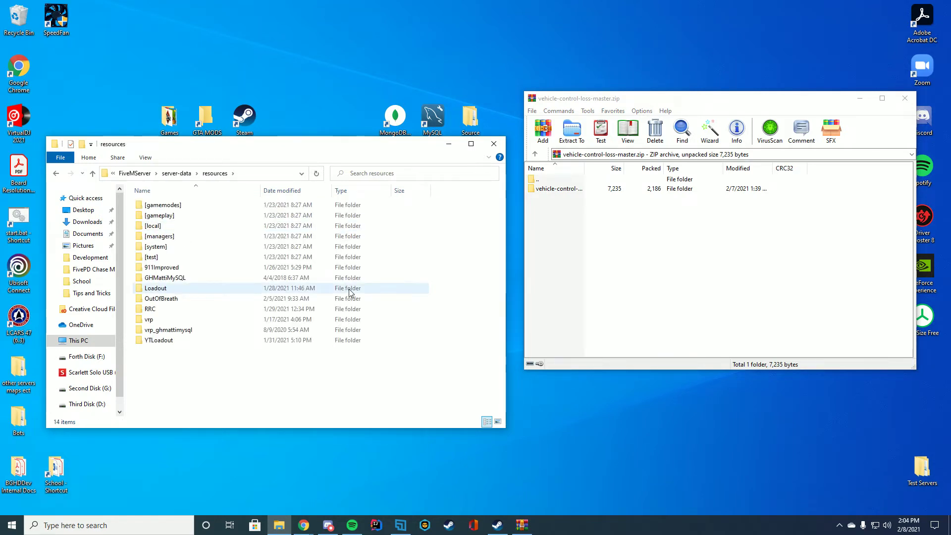
Extract the vehicle-control-loss-master folder into resources and strip the -master suffix from its name
{"action": "mouse_move", "coordinate": [560, 190]}
{"action": "left_mouse_down"}
{"action": "mouse_move", "coordinate": [543, 211]}
{"action": "mouse_move", "coordinate": [245, 362]}
{"action": "left_mouse_up"}
{"action": "right_click", "coordinate": [212, 321]}
{"action": "left_click", "coordinate": [234, 297]}
{"action": "key", "text": "End"}
{"action": "key", "text": "shift+Left"}
{"action": "key", "text": "shift+Left"}
{"action": "key", "text": "shift+Left"}
{"action": "key", "text": "BackSpace"}
{"action": "key", "text": "BackSpace"}
{"action": "key", "text": "Return"}
Confirm the folder name vehicle-control-loss and open it to show its four files
{"action": "key", "text": "F2"}
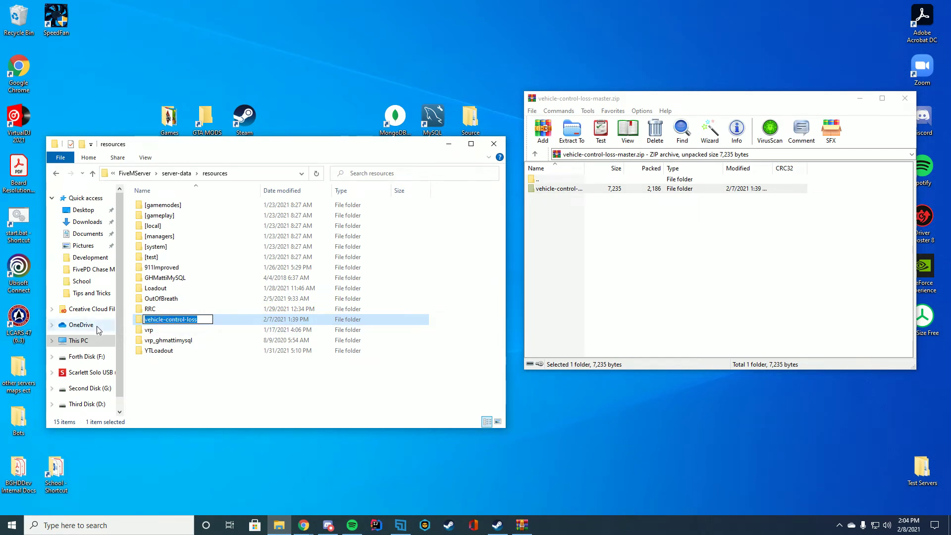
{"action": "key", "text": "Return"}
{"action": "double_click", "coordinate": [171, 321]}
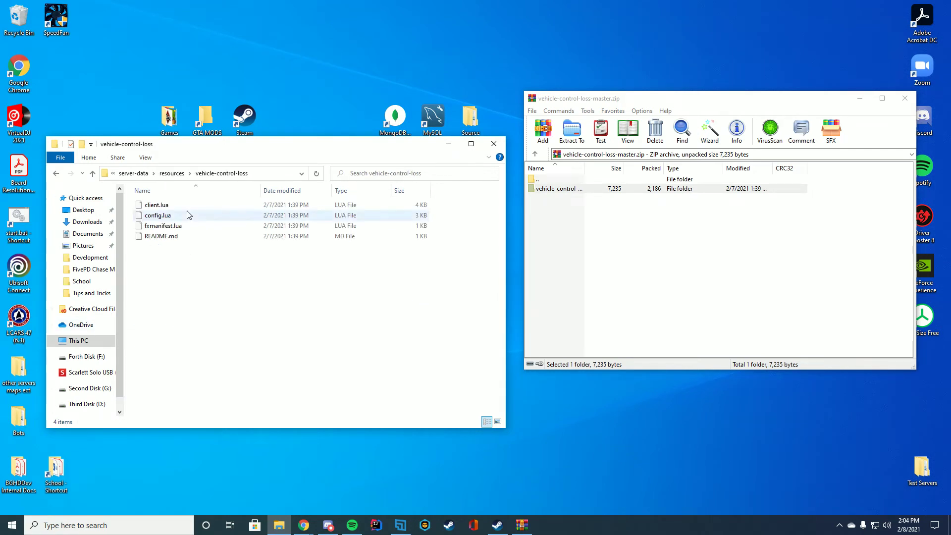
{"action": "left_click_drag", "start_coordinate": [217, 160], "coordinate": [340, 149]}
{"action": "right_click", "coordinate": [281, 206]}
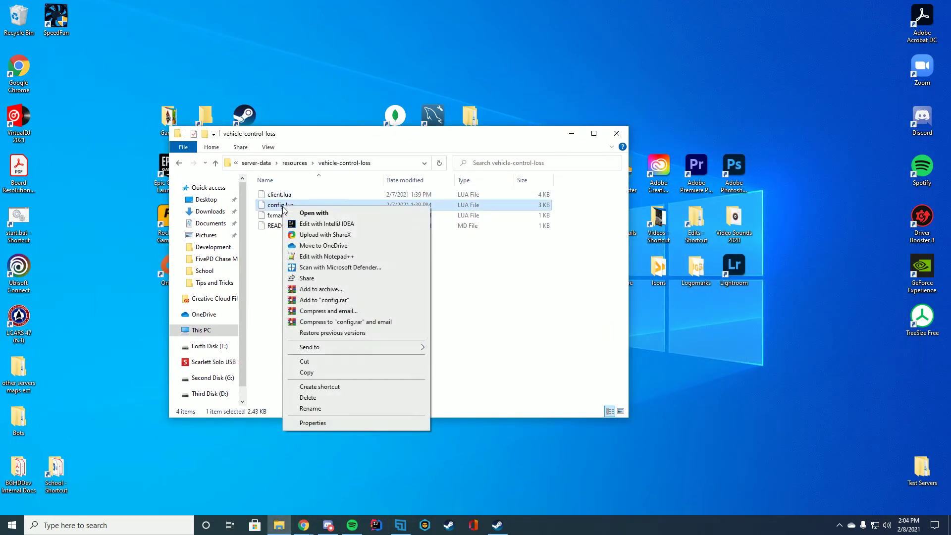
{"action": "left_click", "coordinate": [327, 256]}
{"action": "left_click_drag", "start_coordinate": [353, 87], "coordinate": [297, 102]}
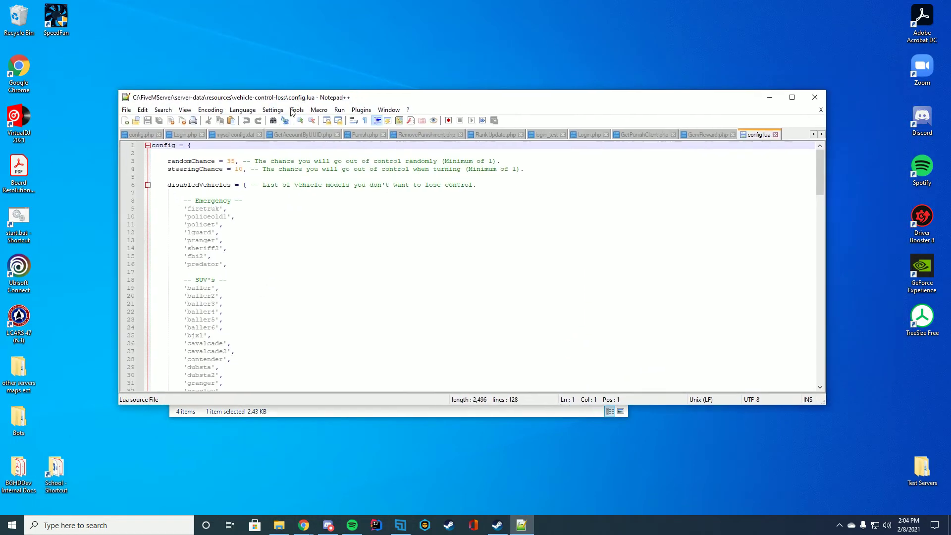
{"action": "left_click", "coordinate": [235, 162]}
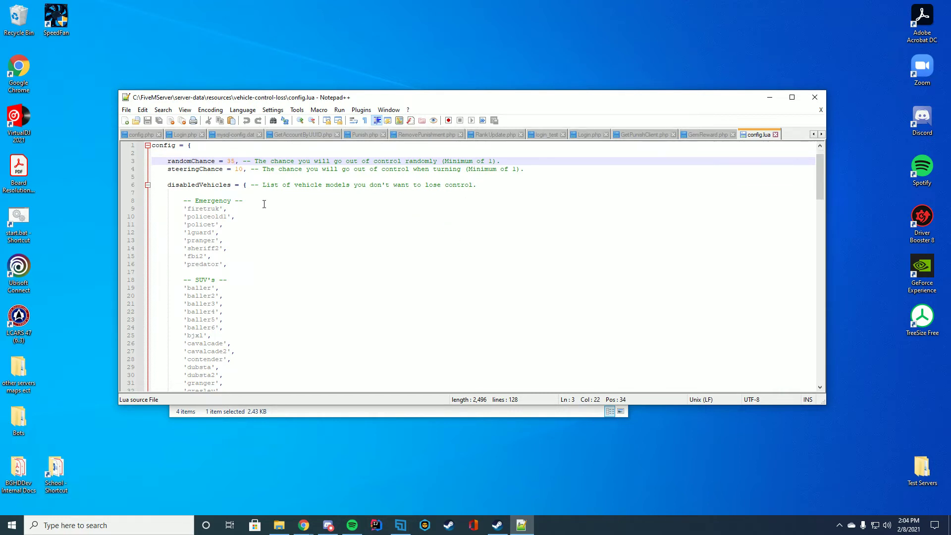
{"action": "scroll", "coordinate": [253, 216], "scroll_direction": "down", "scroll_amount": 1}
{"action": "scroll", "coordinate": [253, 215], "scroll_direction": "up", "scroll_amount": 1}
{"action": "left_click", "coordinate": [271, 193]}
{"action": "scroll", "coordinate": [253, 238], "scroll_direction": "down", "scroll_amount": 11}
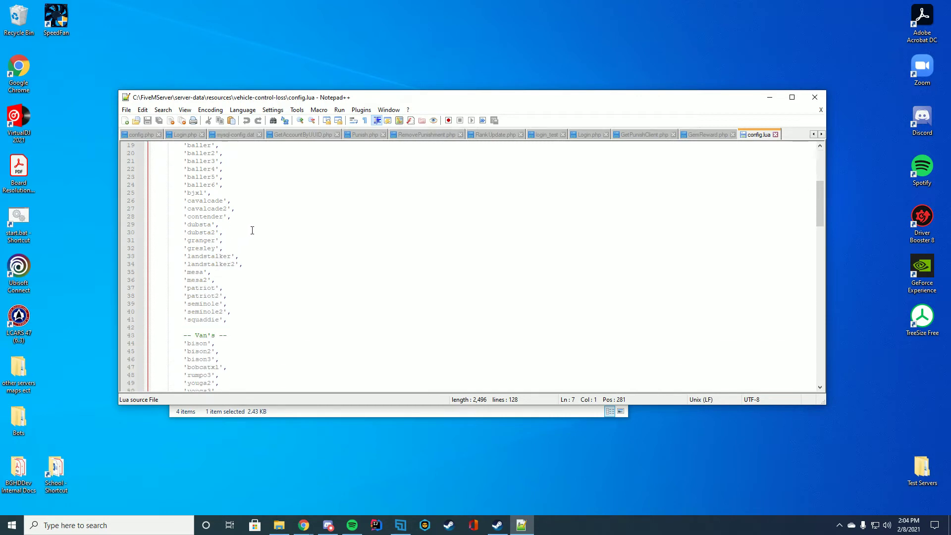
{"action": "scroll", "coordinate": [252, 231], "scroll_direction": "down", "scroll_amount": 6}
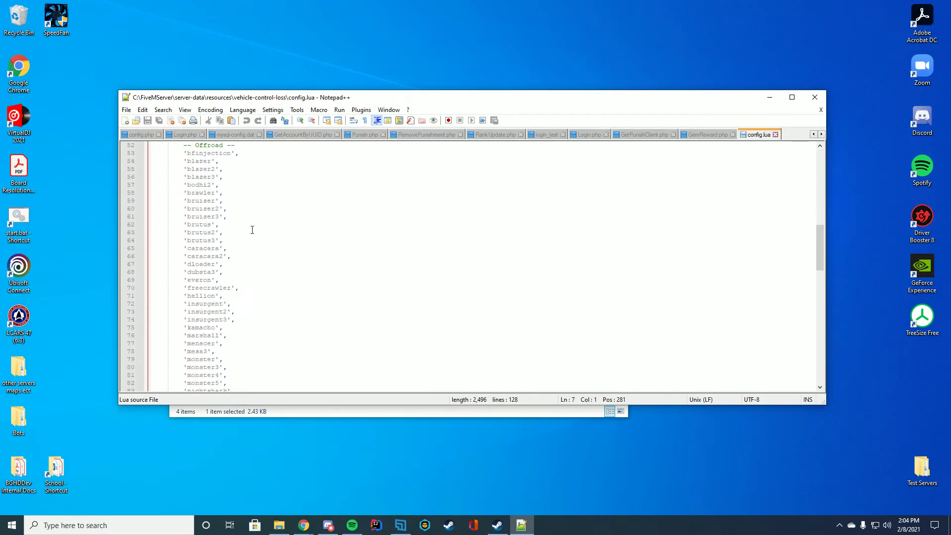
{"action": "scroll", "coordinate": [252, 229], "scroll_direction": "down", "scroll_amount": 15}
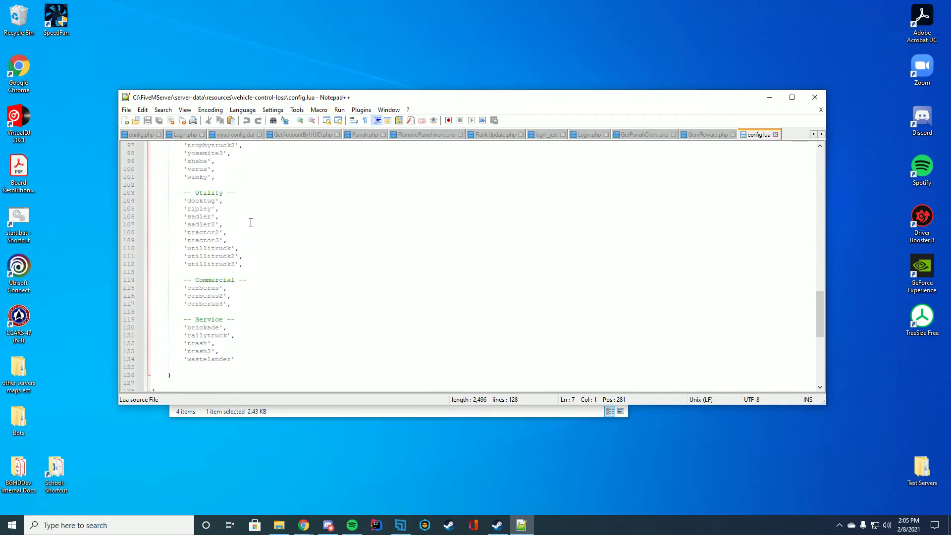
{"action": "scroll", "coordinate": [238, 257], "scroll_direction": "down", "scroll_amount": 6}
{"action": "scroll", "coordinate": [616, 216], "scroll_direction": "up", "scroll_amount": 9}
Close config.lua unchanged and open server-data's server.cfg in Notepad++
{"action": "left_click", "coordinate": [815, 97]}
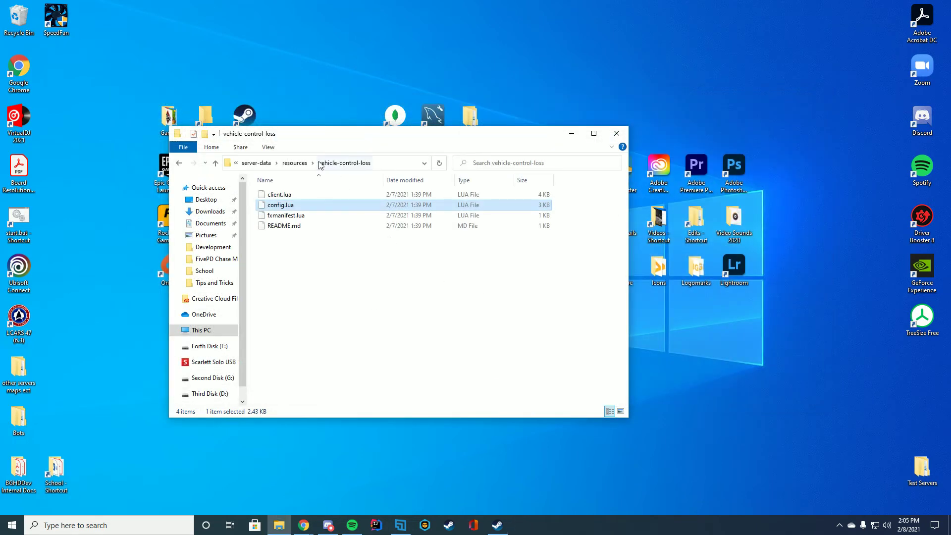
{"action": "left_click", "coordinate": [265, 163]}
{"action": "right_click", "coordinate": [289, 256]}
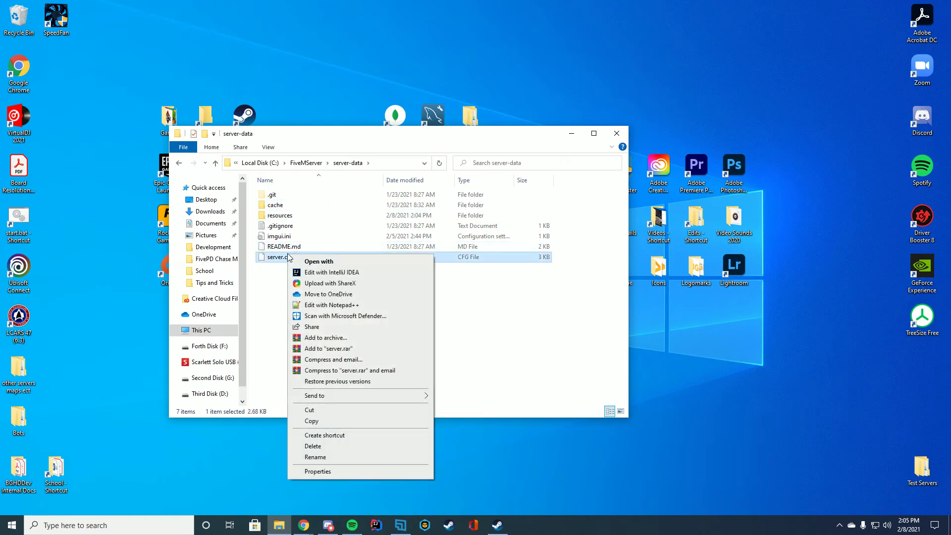
{"action": "left_click", "coordinate": [353, 306]}
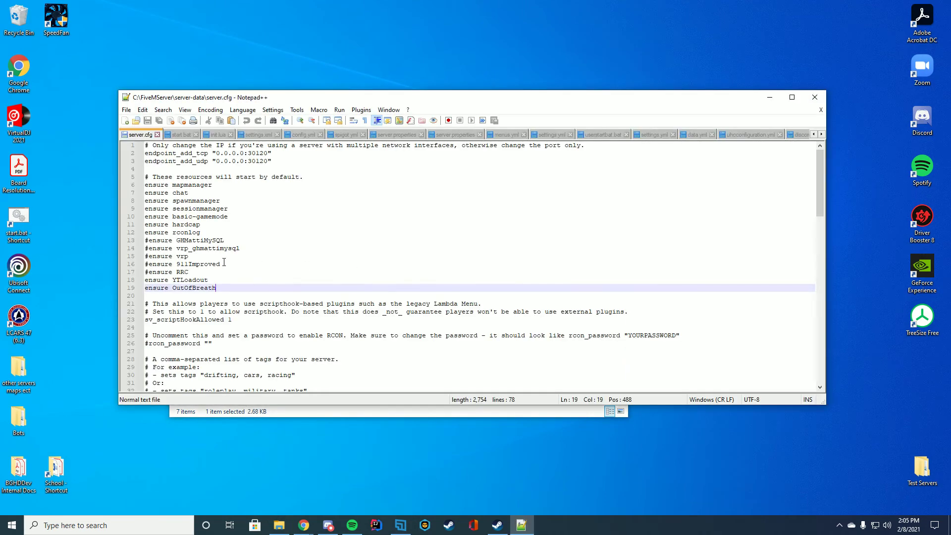
Add the line 'ensure vehicle-control-loss' after ensure OutOfBreath and save server.cfg
{"action": "key", "text": "Return"}
{"action": "type", "text": "ensure"}
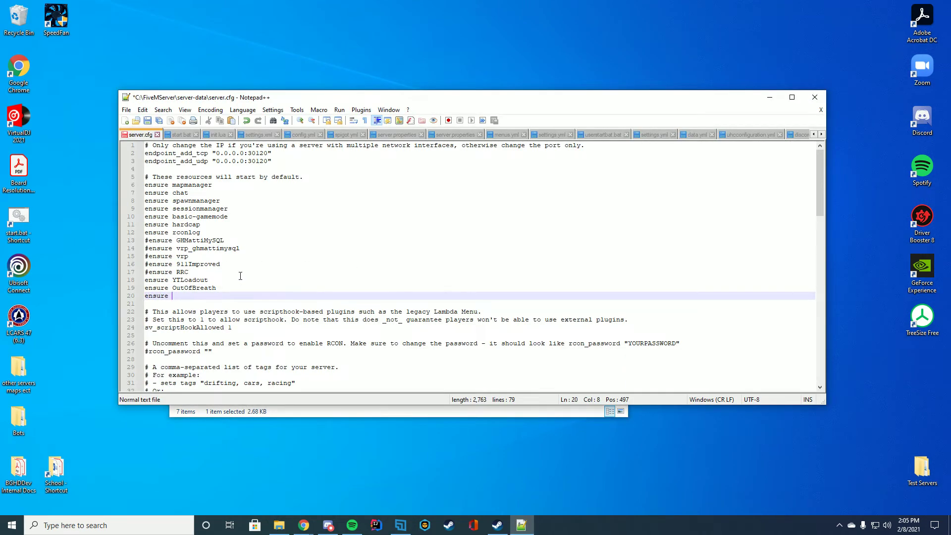
{"action": "type", "text": "vehicle-control-loss"}
{"action": "key", "text": "ctrl+s"}
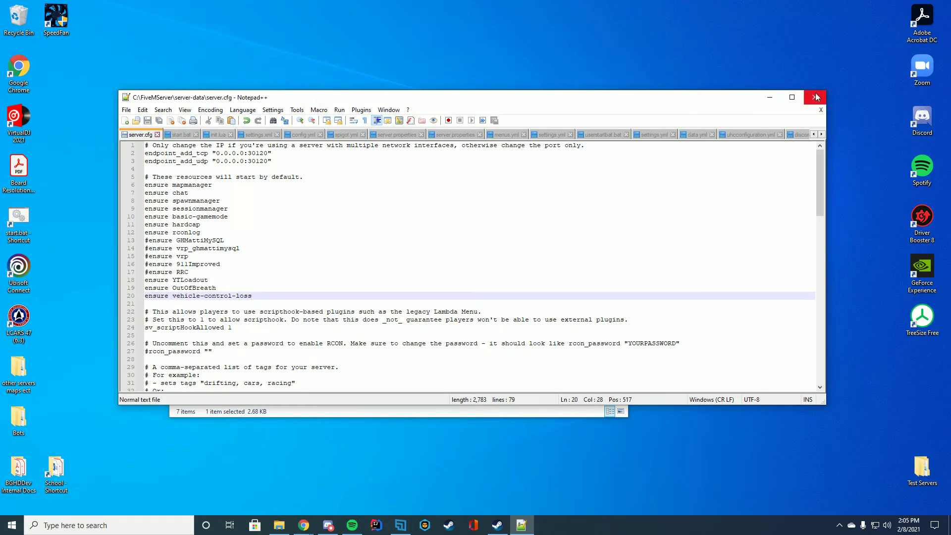
Close server.cfg and launch FXServer via start.bat to confirm vehicle-control-loss starts
{"action": "left_click", "coordinate": [815, 98]}
{"action": "double_click", "coordinate": [35, 228]}
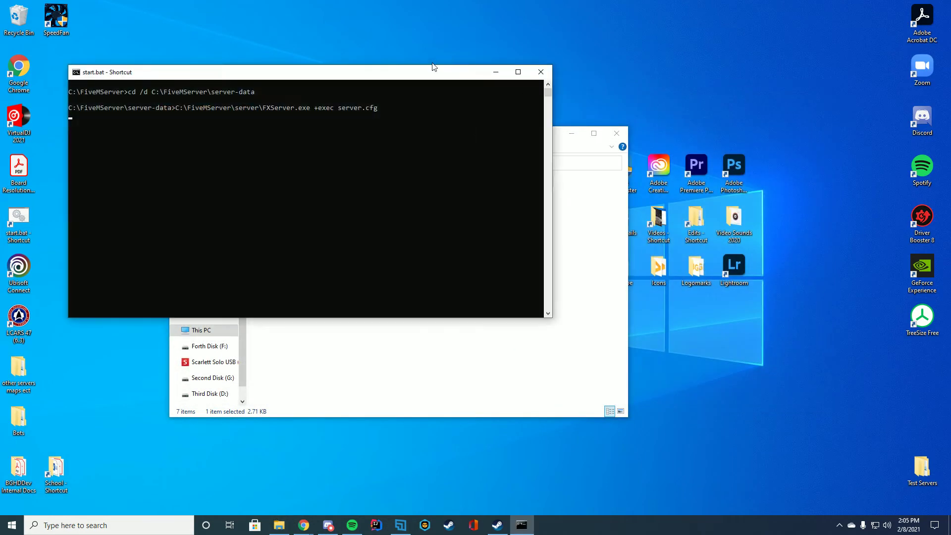
{"action": "left_click_drag", "start_coordinate": [423, 67], "coordinate": [578, 113]}
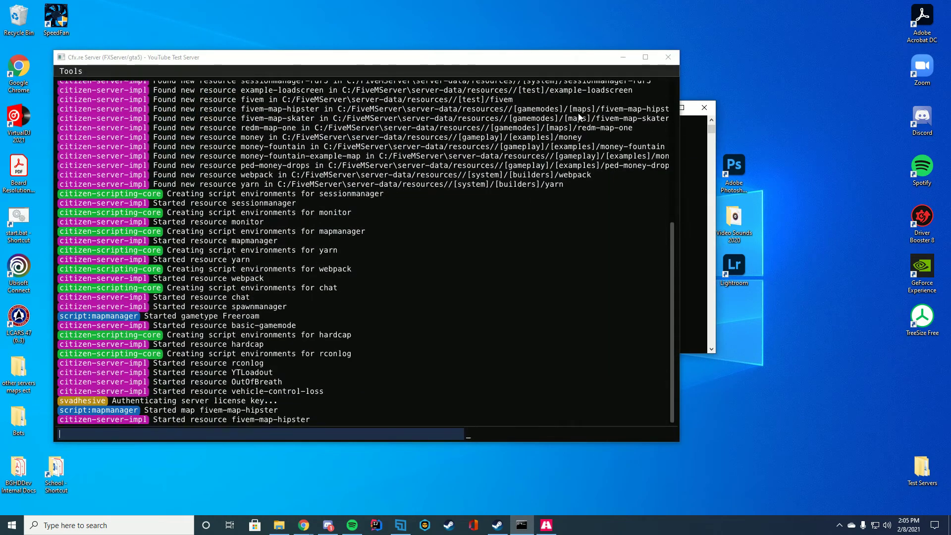